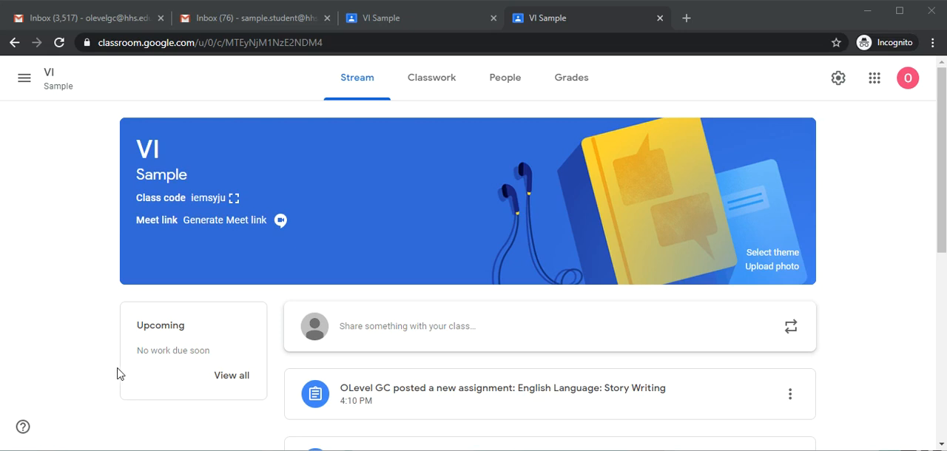
# Open the turned-in student work for the English Language: Story Writing assignment from the class's English topic.
pyautogui.click(567, 89)
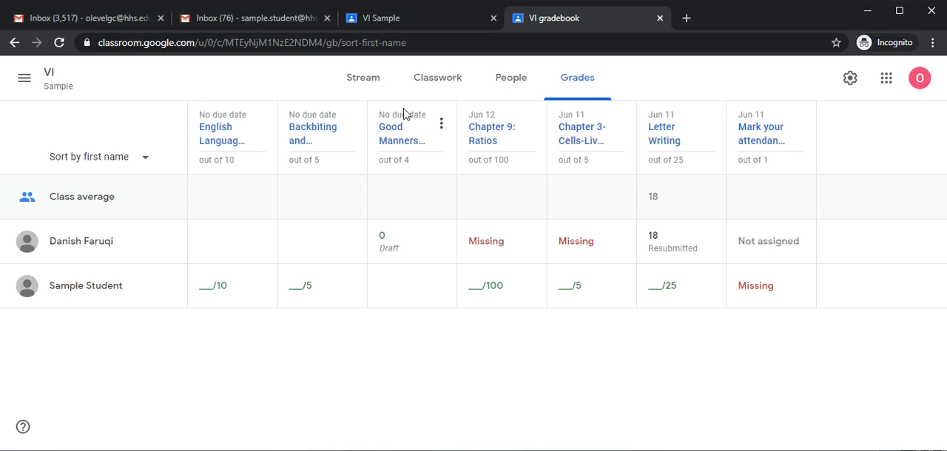
pyautogui.click(435, 82)
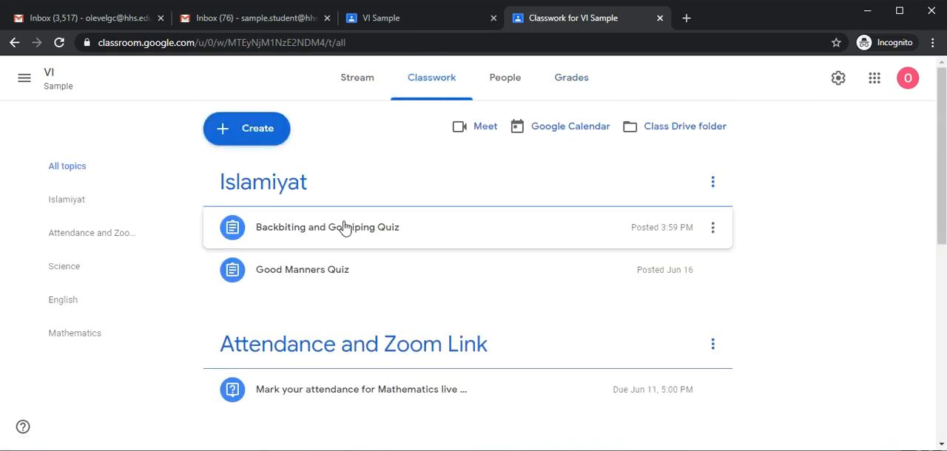
pyautogui.scroll(-6, 349, 226)
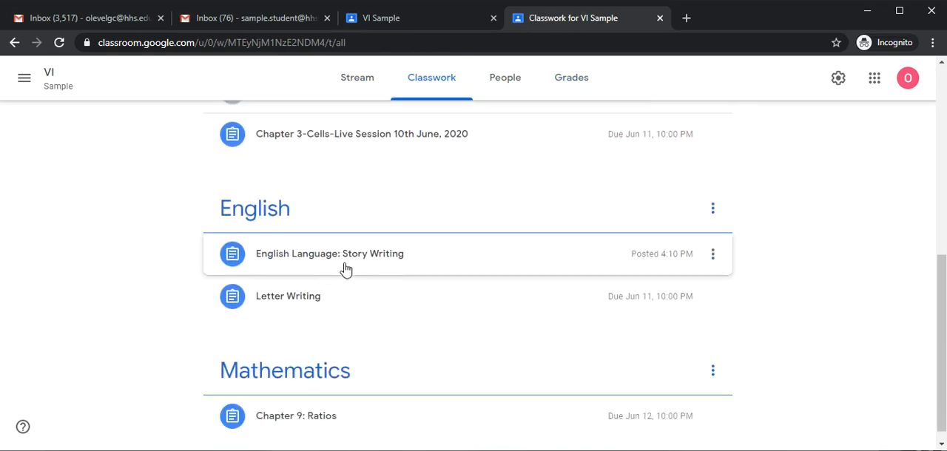
pyautogui.click(360, 267)
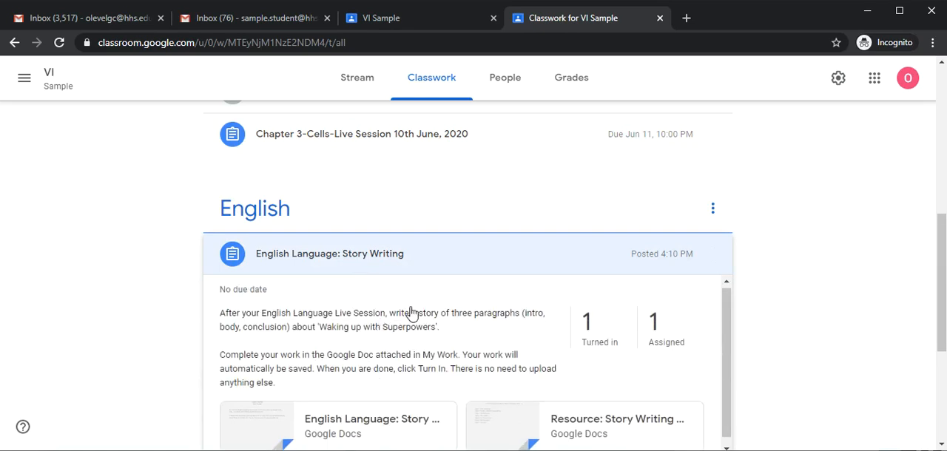
pyautogui.scroll(-1, 443, 311)
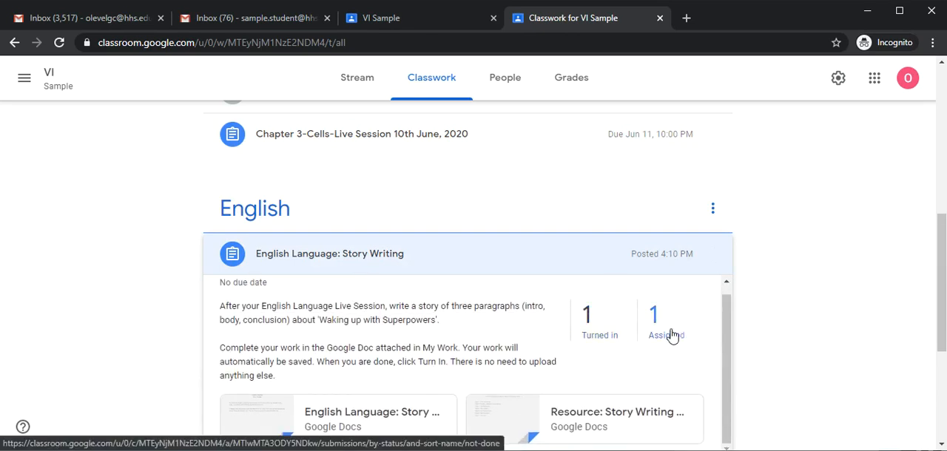
pyautogui.click(589, 333)
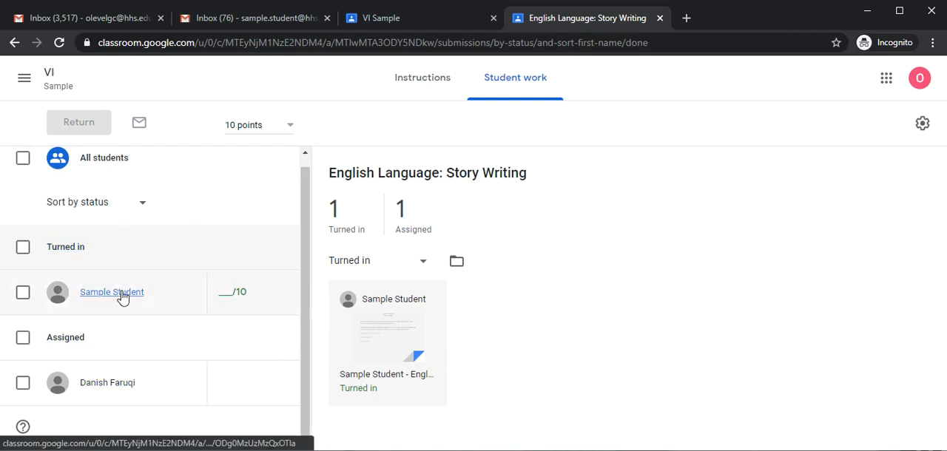
# Open the student's turned-in story document, read it through and close it.
pyautogui.click(171, 294)
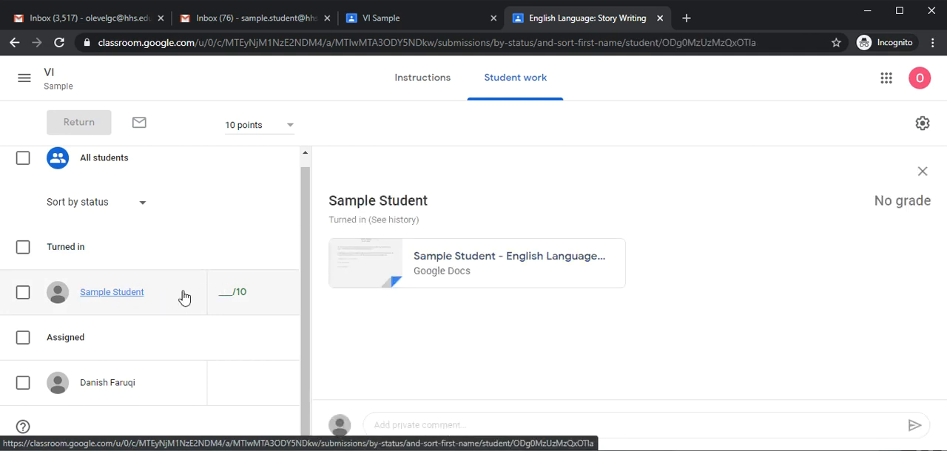
pyautogui.click(451, 273)
pyautogui.scroll(-3, 463, 273)
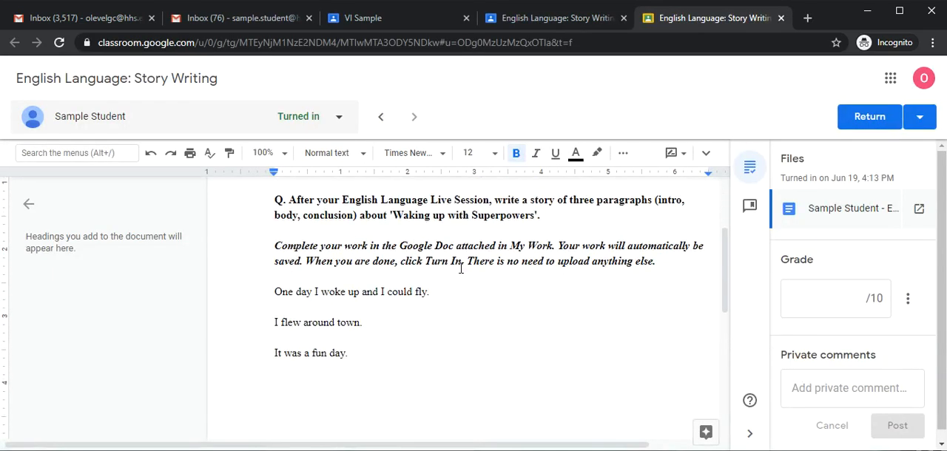
pyautogui.scroll(2, 460, 268)
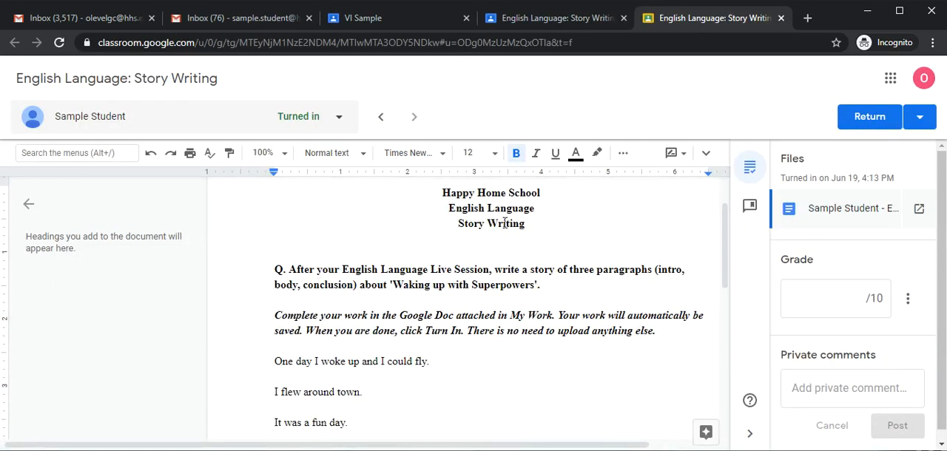
pyautogui.scroll(-2, 370, 304)
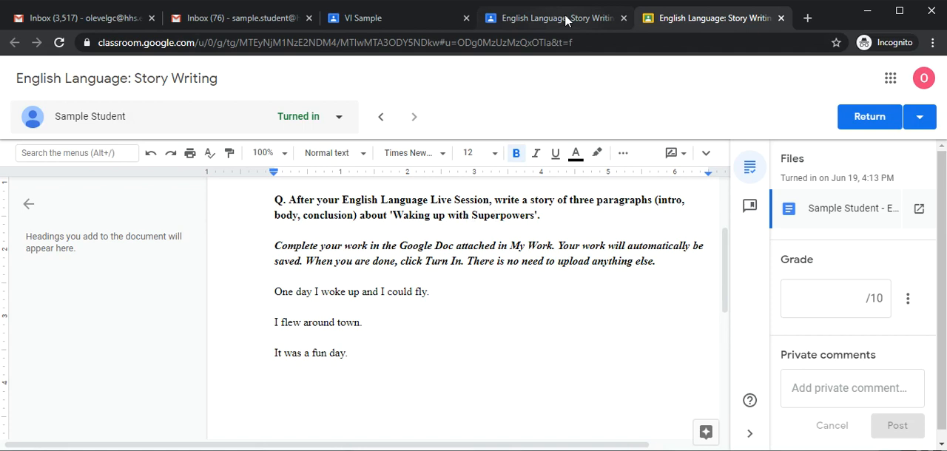
pyautogui.click(781, 18)
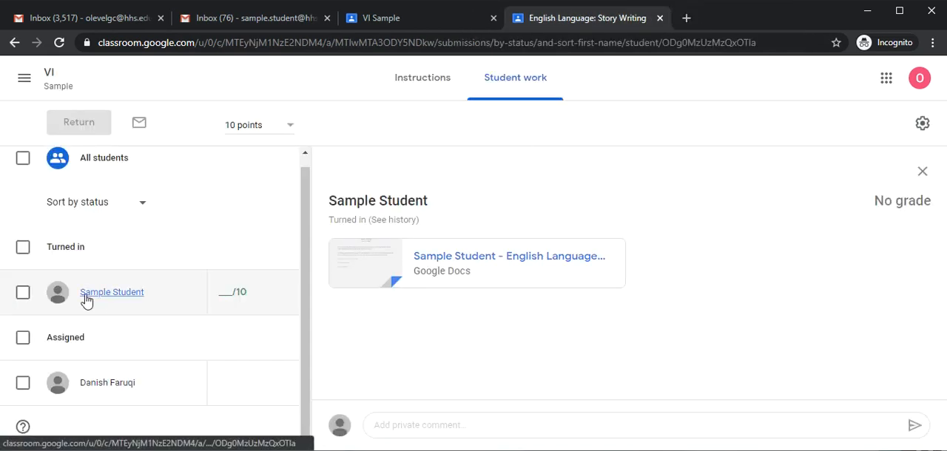
# Draft the private comment "Dear student, your story is too short. You must use more adjectives and improve your grammar and punctuation." on the student's submission.
pyautogui.click(441, 425)
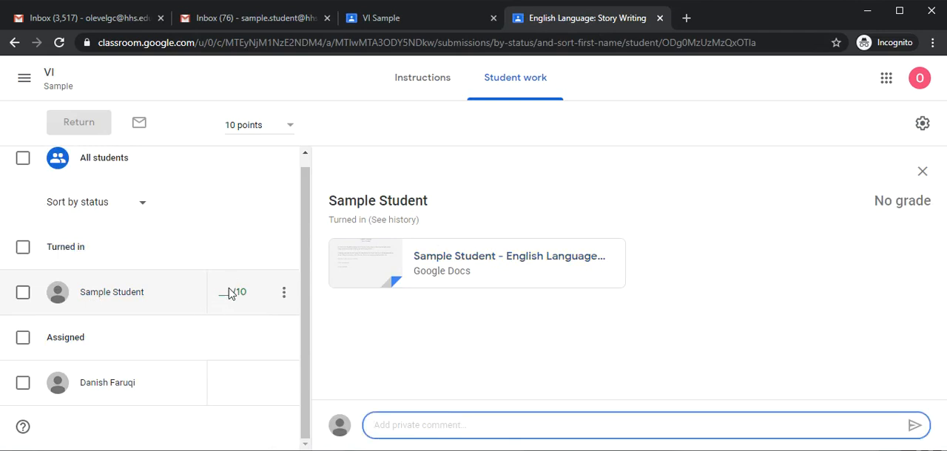
pyautogui.click(469, 269)
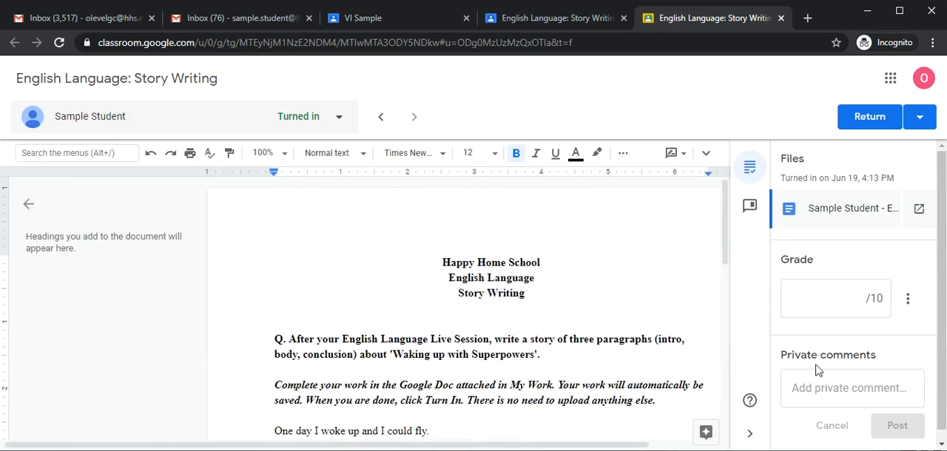
pyautogui.click(815, 396)
pyautogui.write('Dear student, your ')
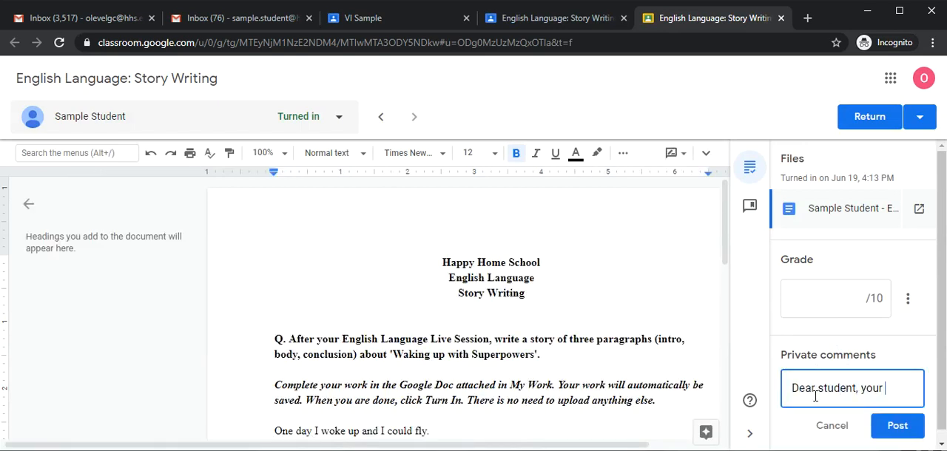
pyautogui.write('story is too shor')
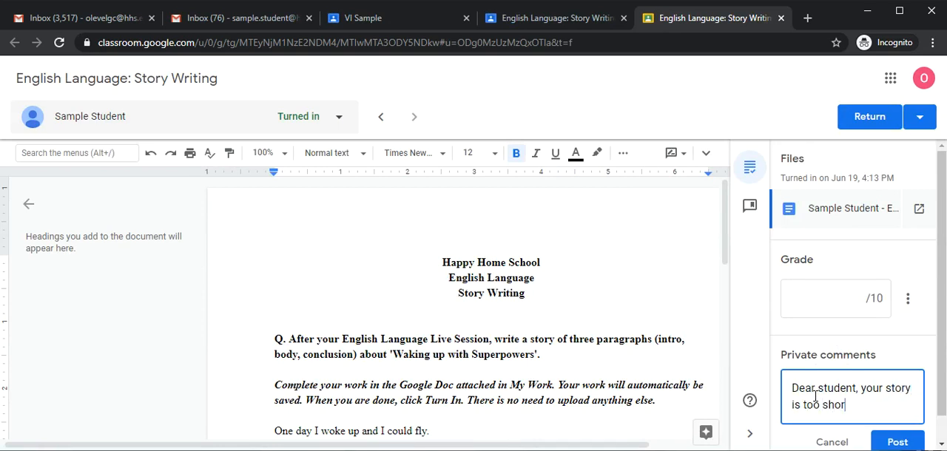
pyautogui.write('t. You must ')
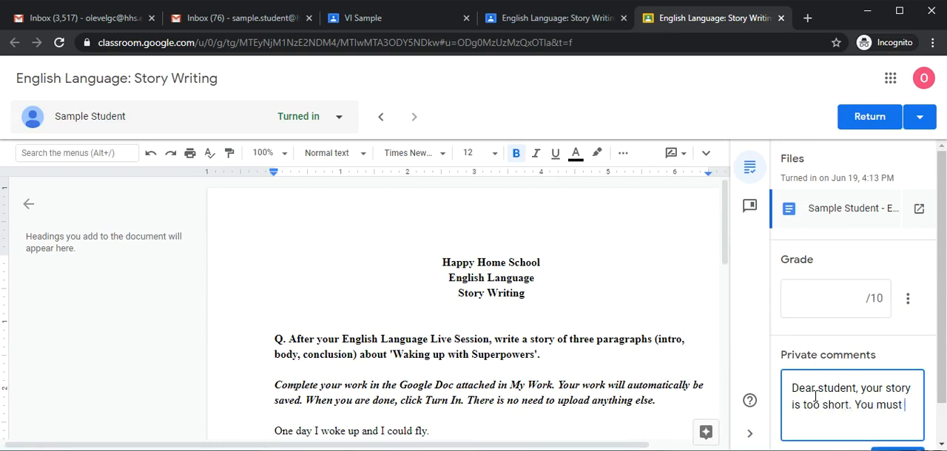
pyautogui.write('use more adjectives an')
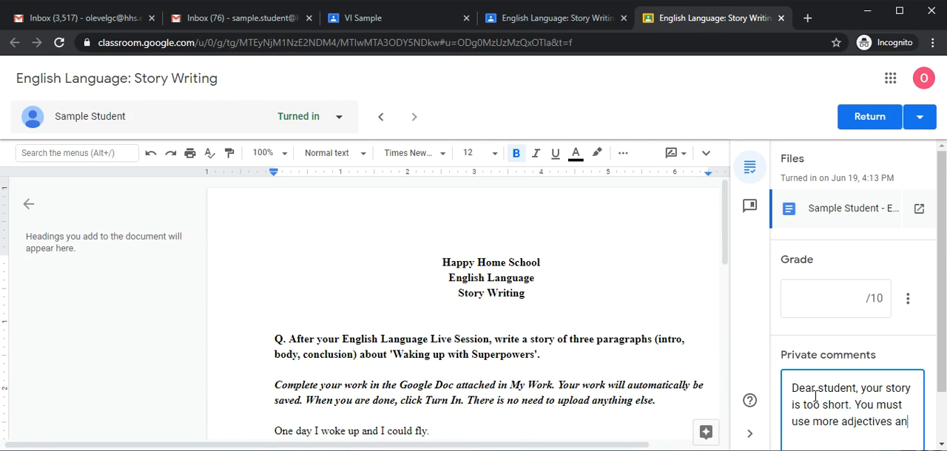
pyautogui.write('d improve your grammar and punctuation.')
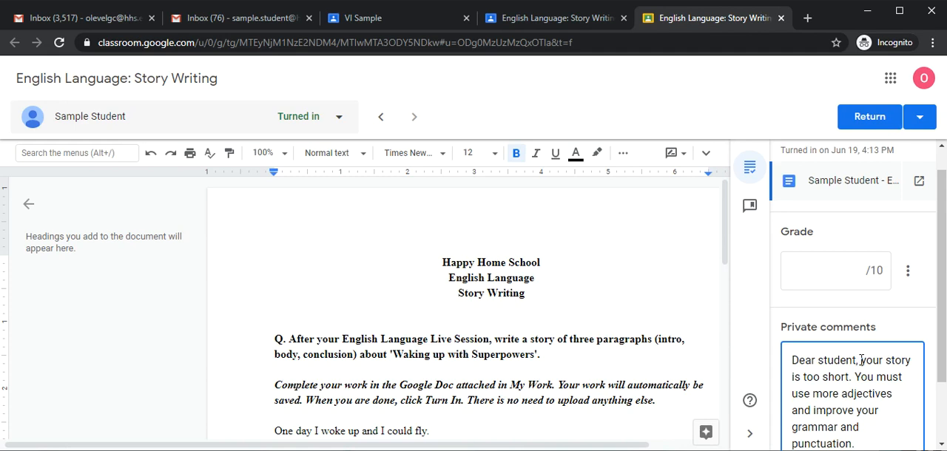
# Grade the story submission 3 out of 10 and post the drafted private comment.
pyautogui.click(837, 270)
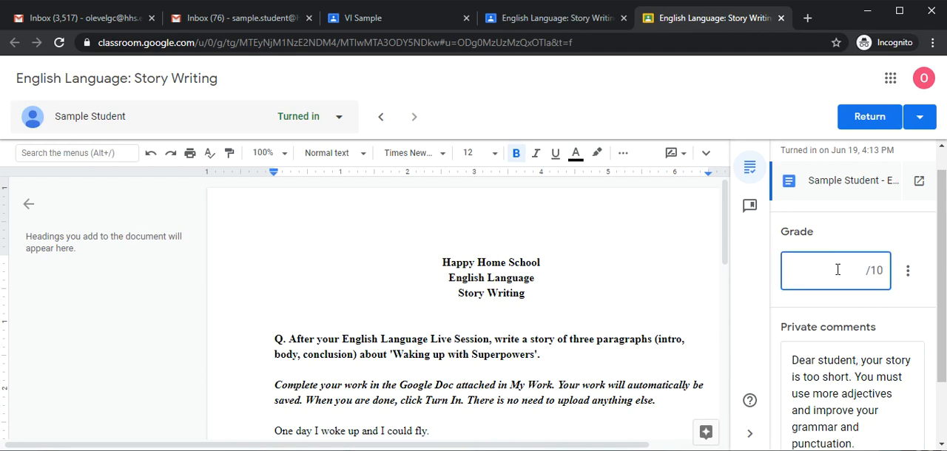
pyautogui.write('3')
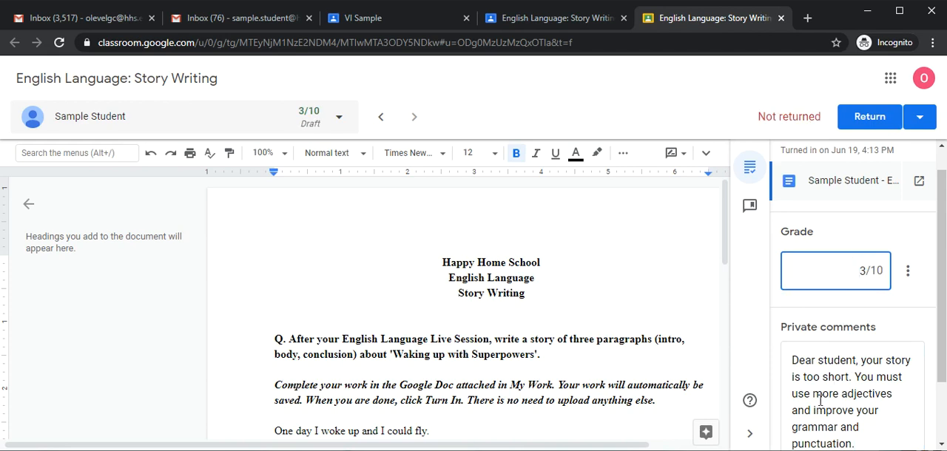
pyautogui.scroll(-1, 858, 355)
pyautogui.click(897, 416)
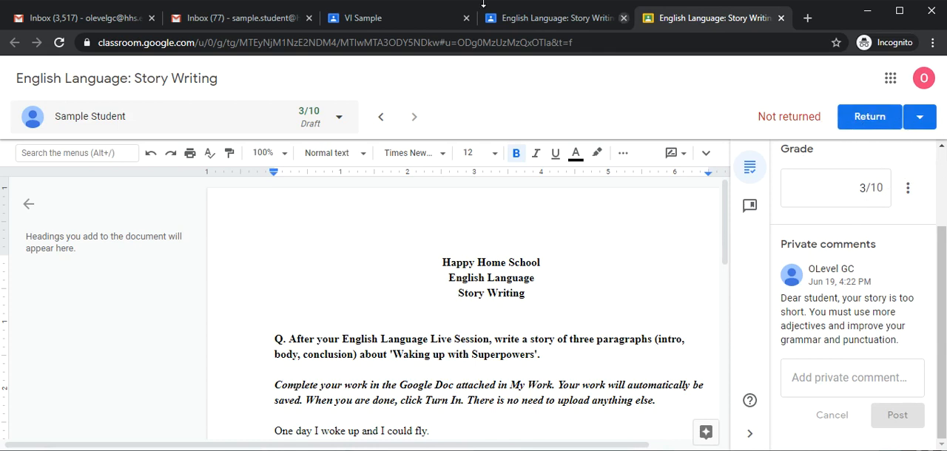
pyautogui.click(520, 18)
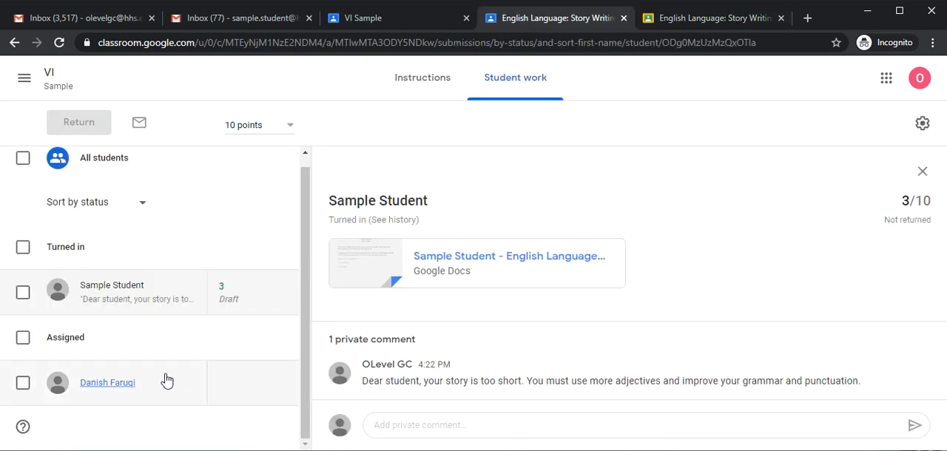
pyautogui.click(287, 299)
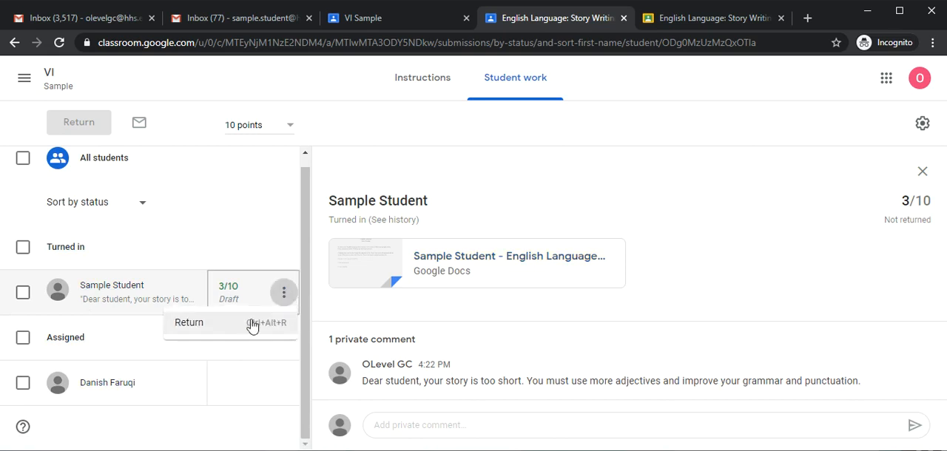
pyautogui.click(66, 248)
pyautogui.click(23, 292)
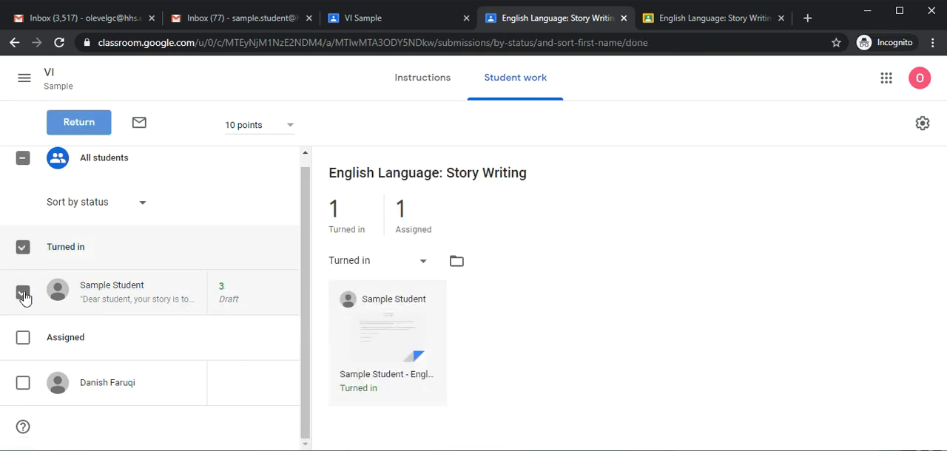
pyautogui.click(24, 294)
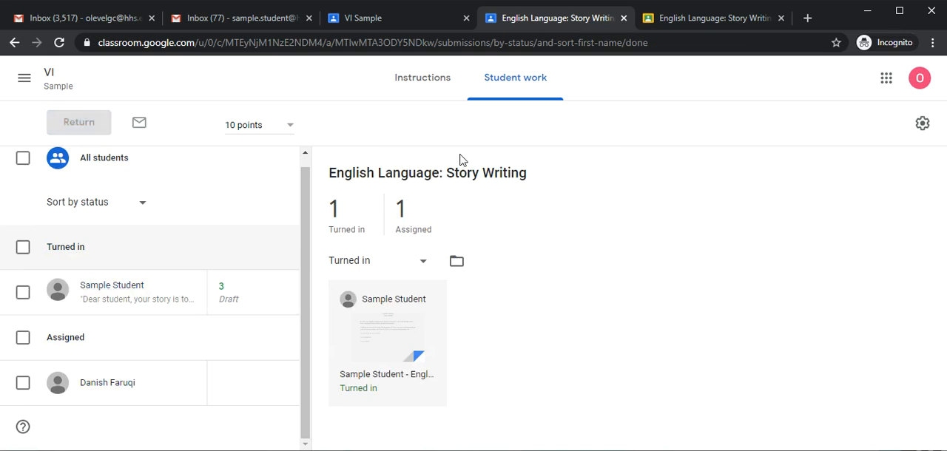
# Return the graded story submission to the student from the grading view, confirm it and close the document.
pyautogui.click(685, 28)
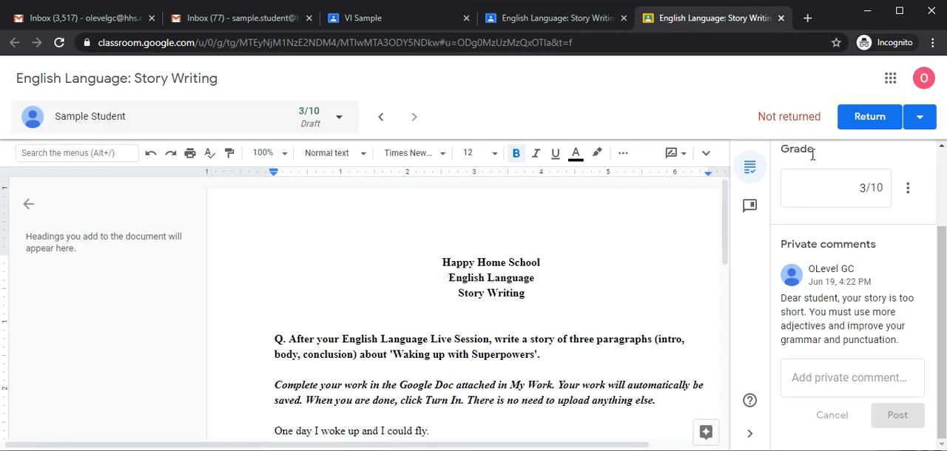
pyautogui.click(918, 120)
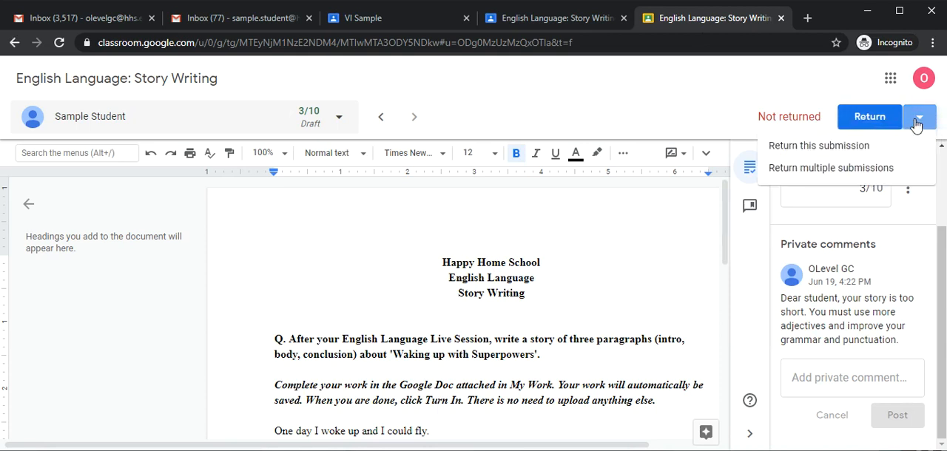
pyautogui.click(887, 118)
pyautogui.click(880, 119)
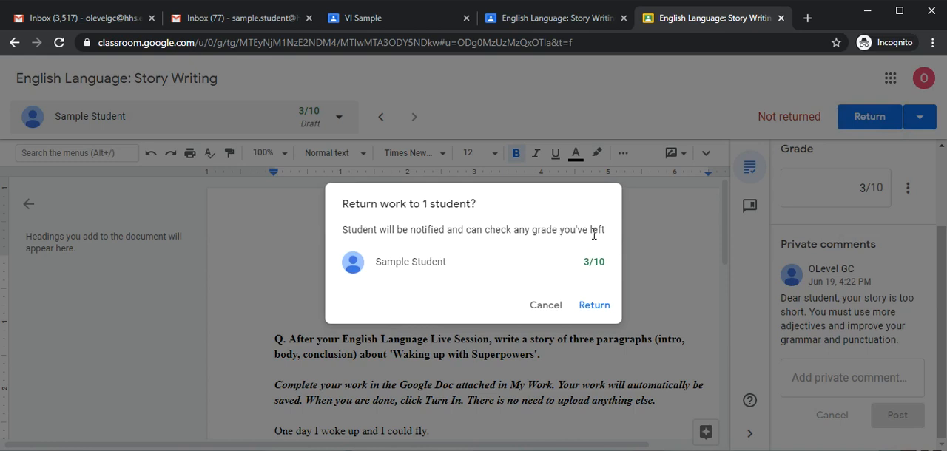
pyautogui.click(596, 307)
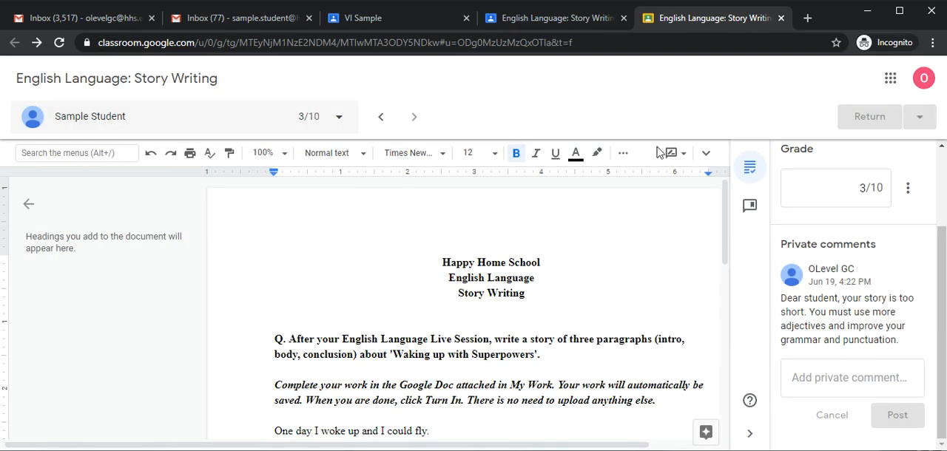
pyautogui.click(781, 18)
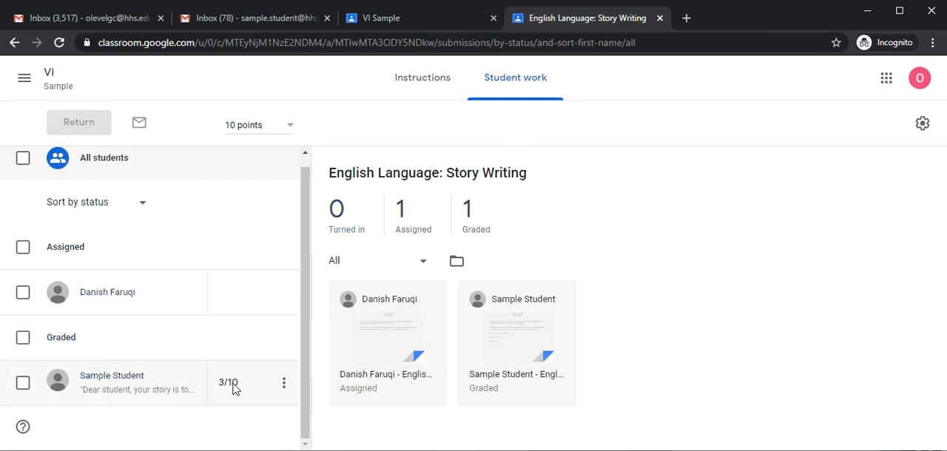
# Open the student's graded work and post the additional private comment "Good effort, try harder next time.".
pyautogui.click(179, 382)
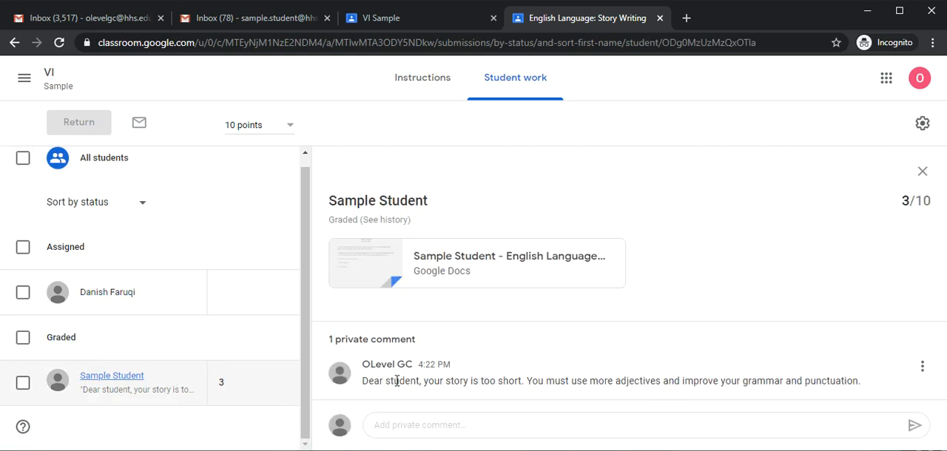
pyautogui.moveTo(363, 382); pyautogui.dragTo(757, 410)
pyautogui.click(581, 426)
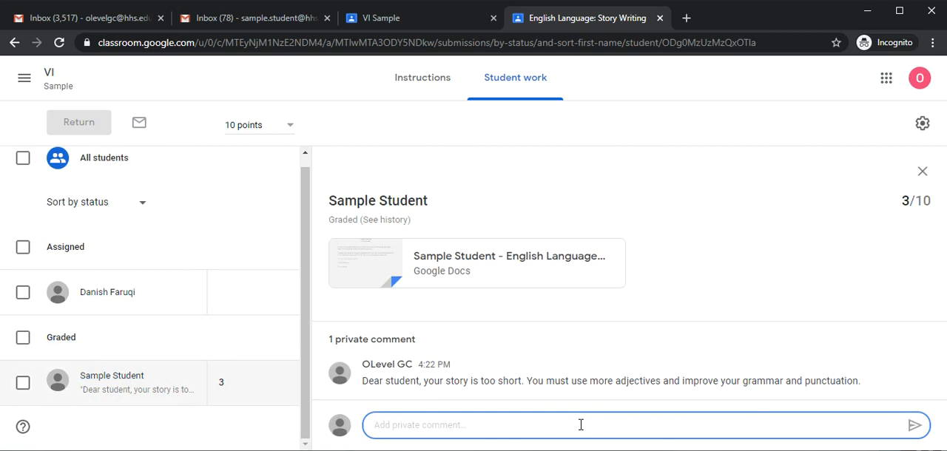
pyautogui.write('Good effort')
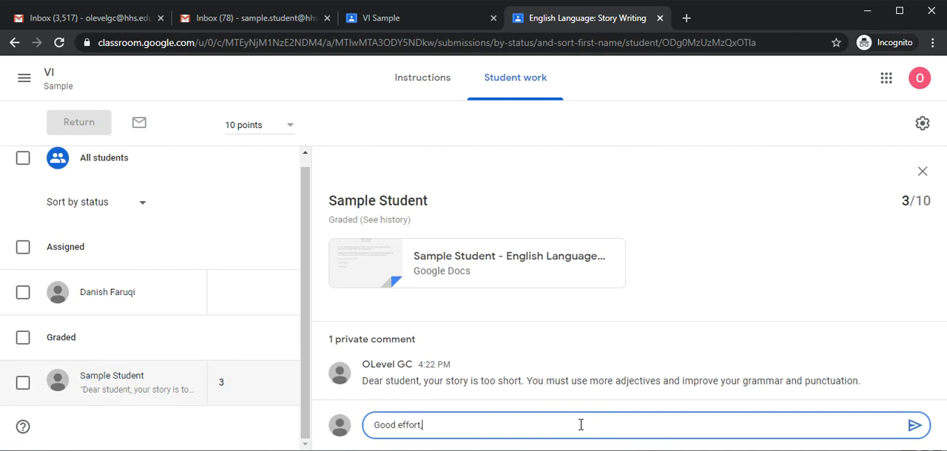
pyautogui.write(', try harder next time.')
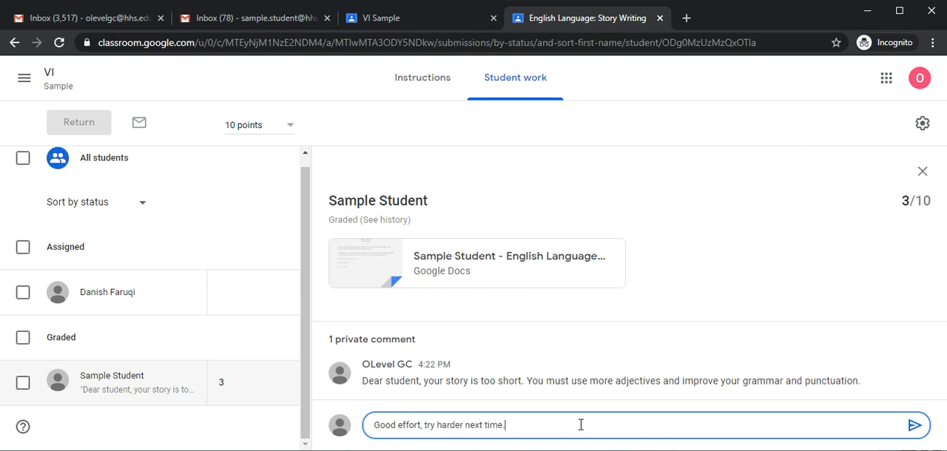
pyautogui.click(914, 425)
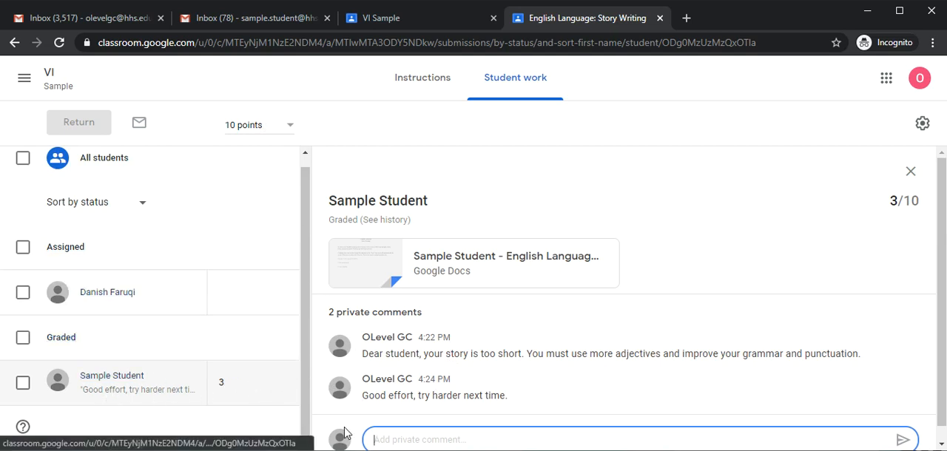
pyautogui.click(473, 440)
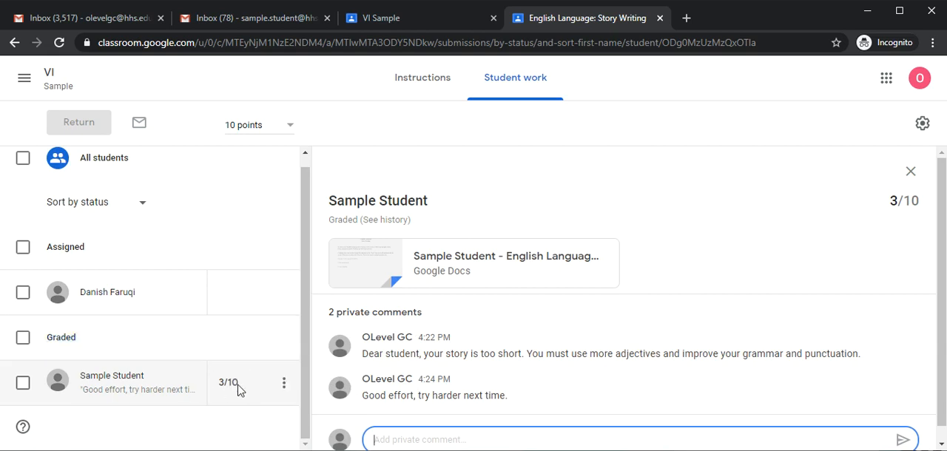
pyautogui.click(633, 381)
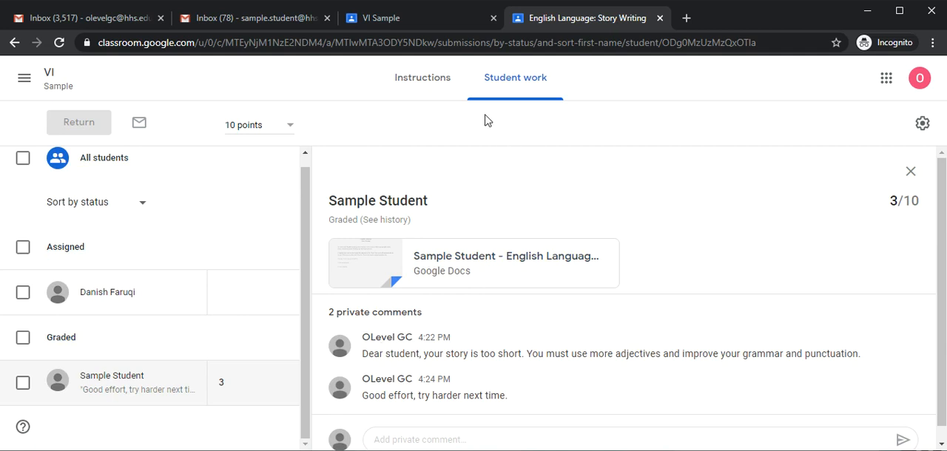
# Switch to the student's Gmail window, follow the private comment notification to the VI class, and expand English Language: Story Writing in the student's own work list.
pyautogui.hotkey('alt', 'Tab')
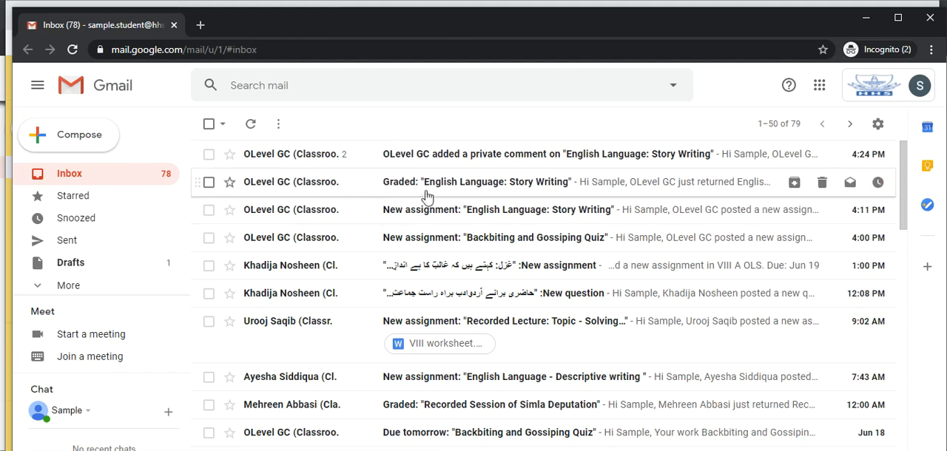
pyautogui.click(589, 165)
pyautogui.click(449, 94)
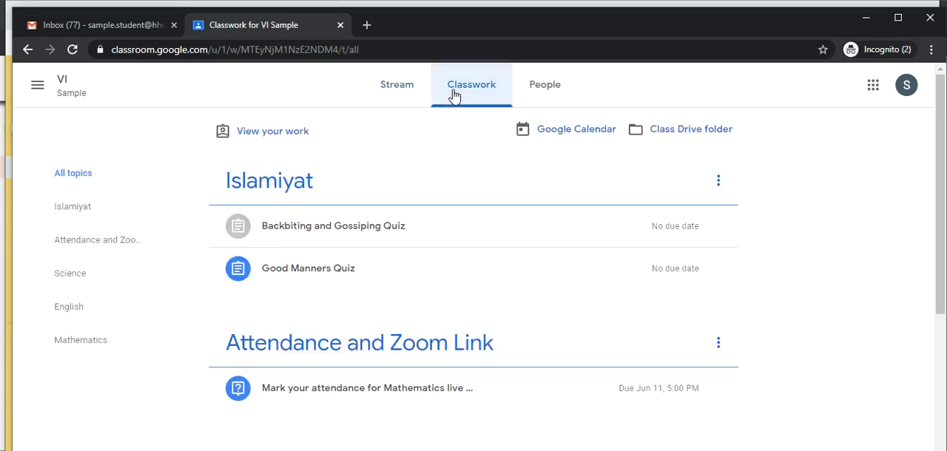
pyautogui.click(268, 136)
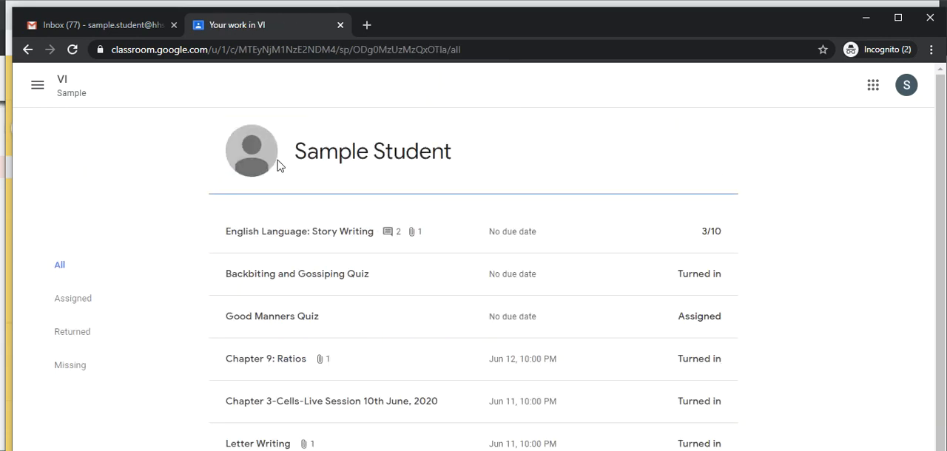
pyautogui.click(326, 235)
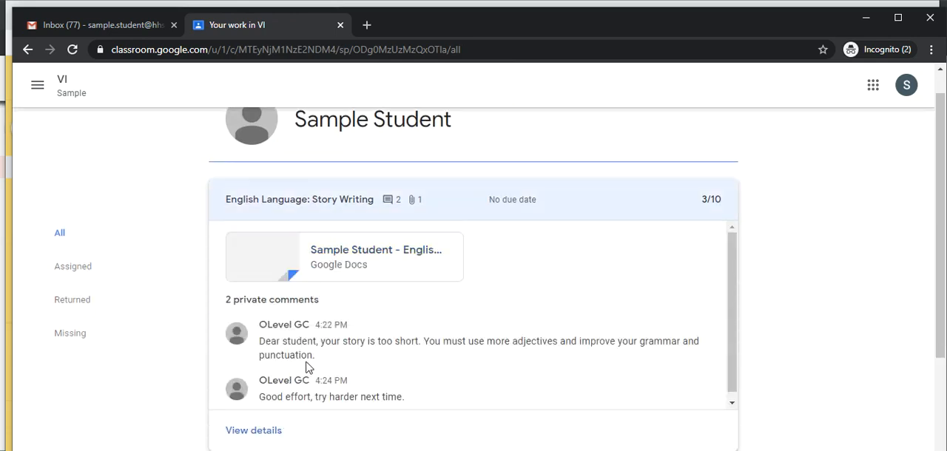